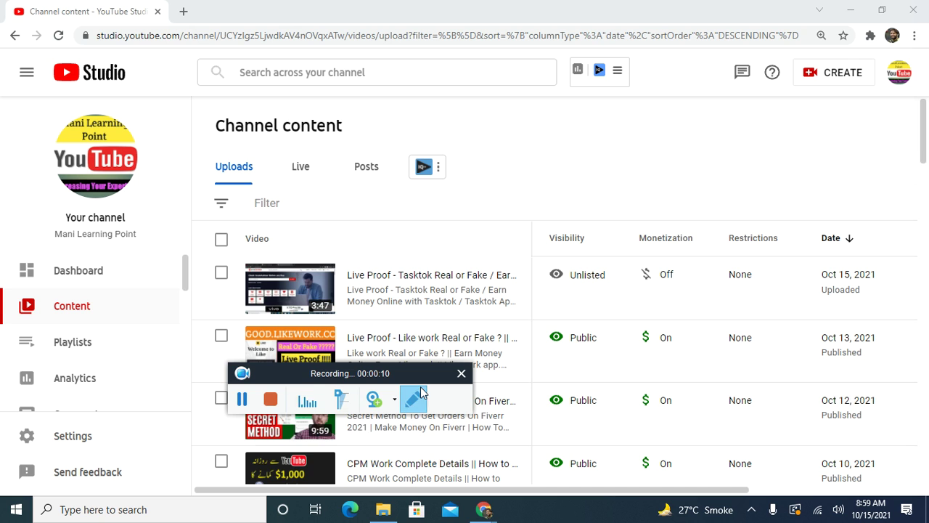
click(413, 398)
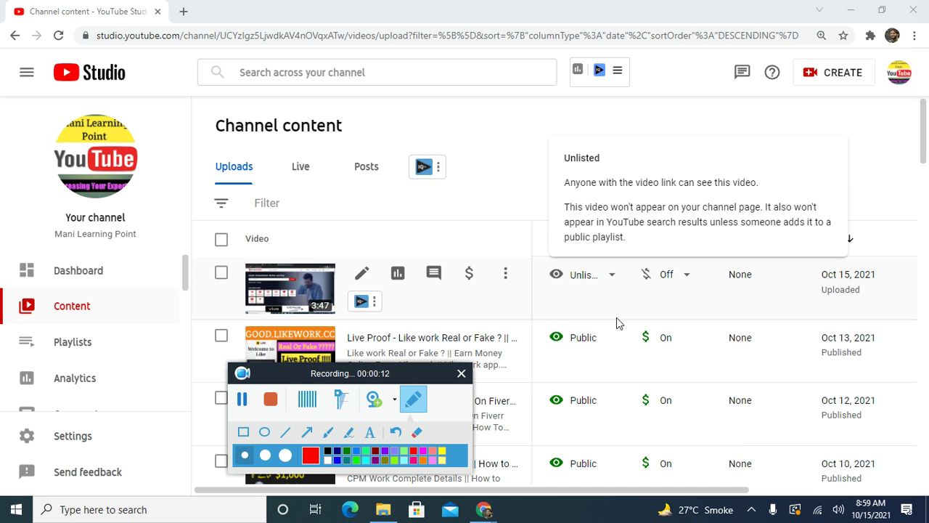
click(653, 343)
drag(675, 354, 274, 456)
click(247, 438)
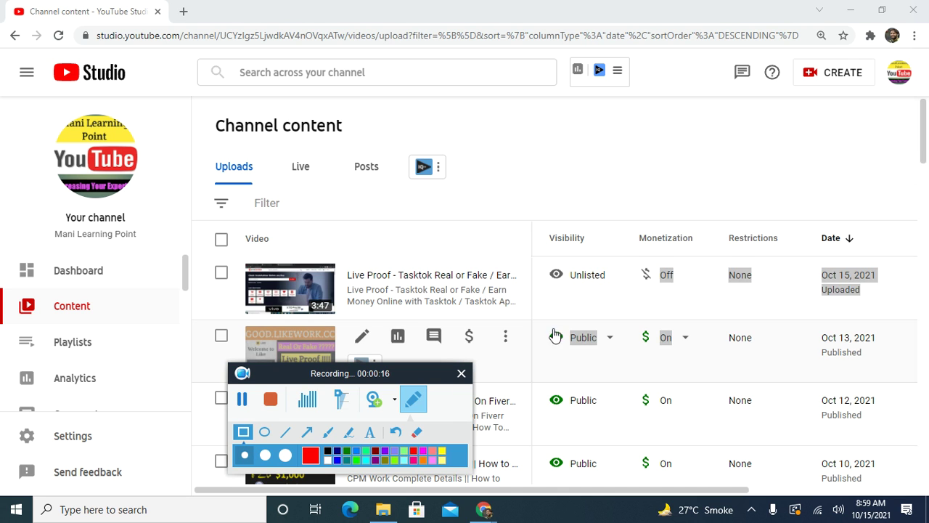
mouse_move(598, 309)
mouse_down()
mouse_move(668, 351)
mouse_move(718, 357)
mouse_up()
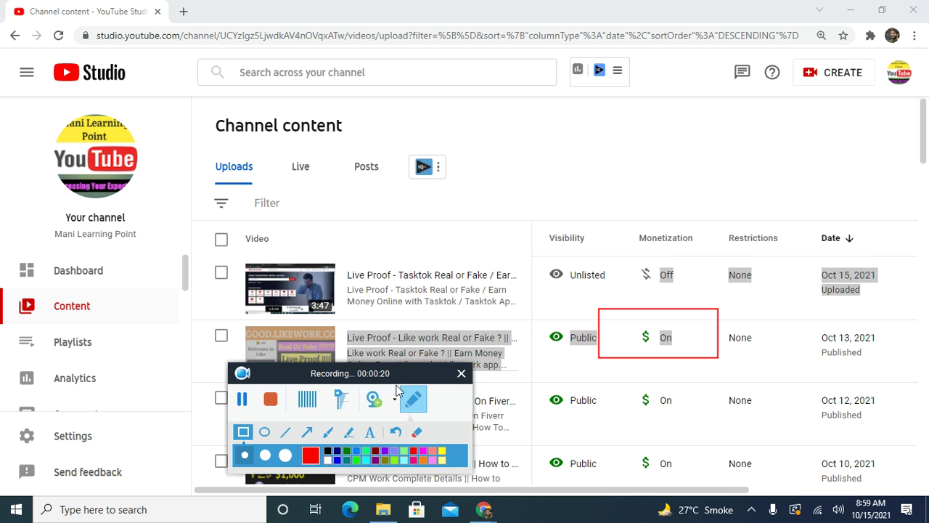
click(419, 397)
click(654, 190)
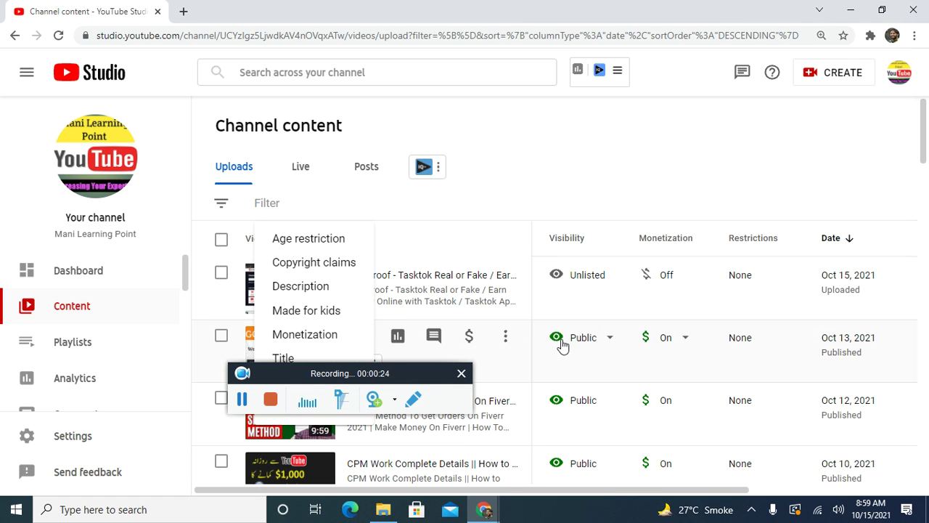
click(418, 397)
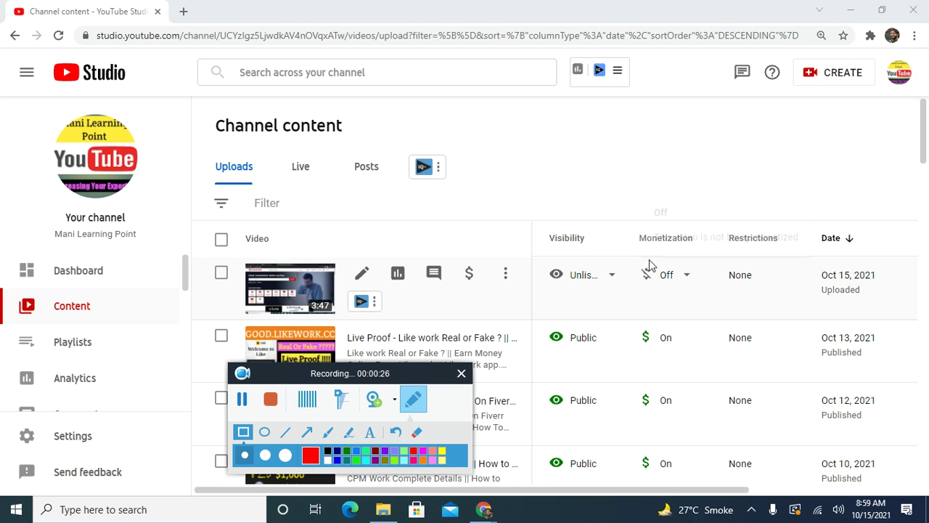
drag(600, 241, 705, 292)
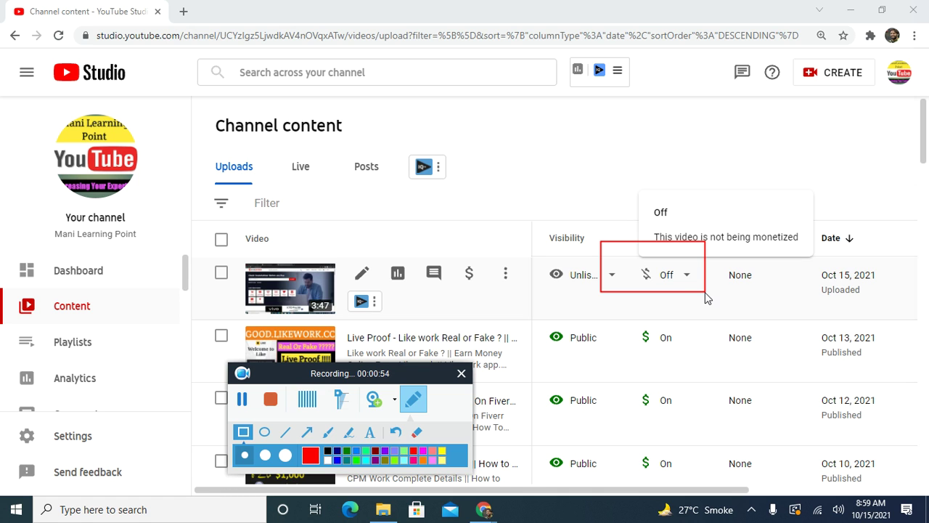
click(411, 404)
Set the unlisted Tasktok video's monetization to On and continue to the content rating questionnaire
mouse_move(674, 270)
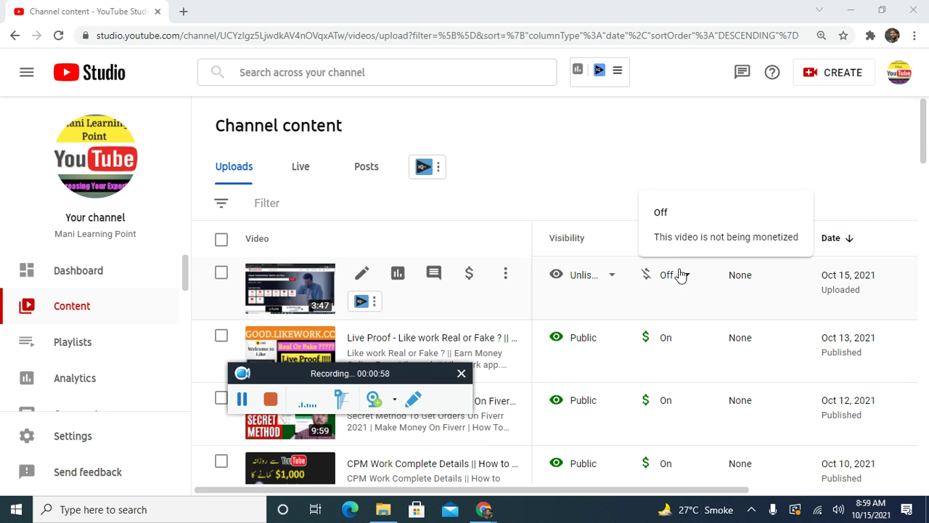
click(684, 276)
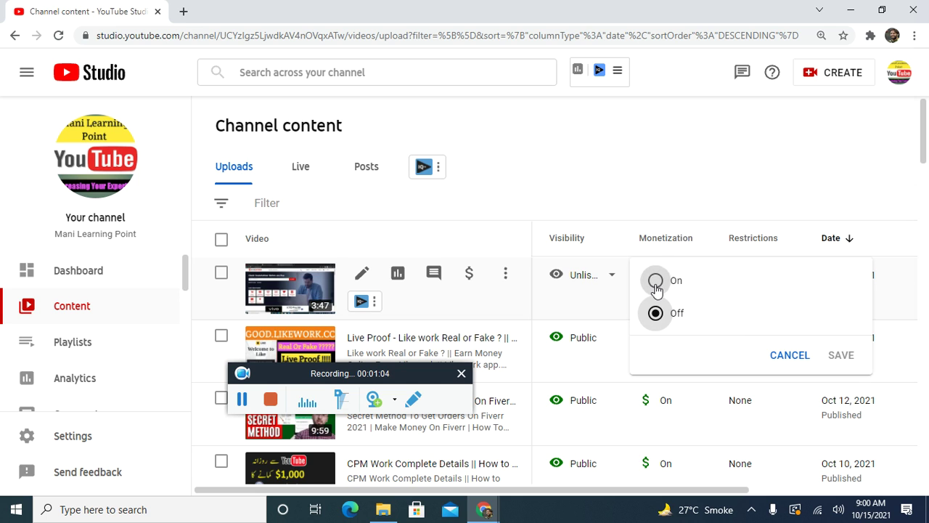
click(655, 283)
click(413, 398)
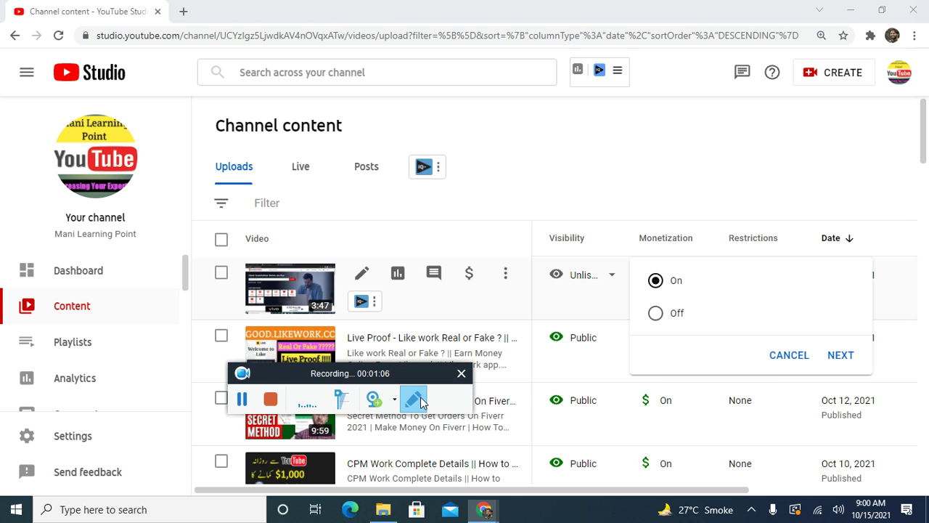
mouse_move(824, 343)
mouse_down()
mouse_move(848, 369)
mouse_move(860, 366)
mouse_up()
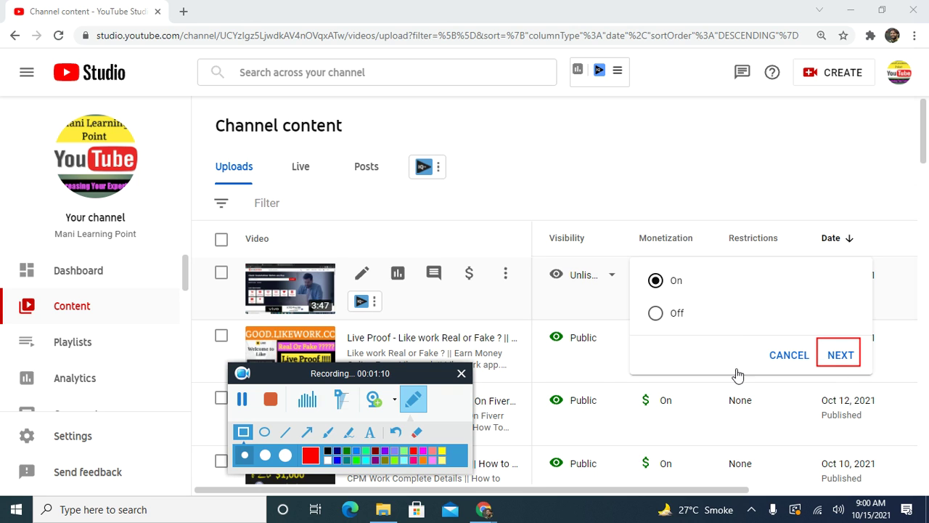
click(415, 403)
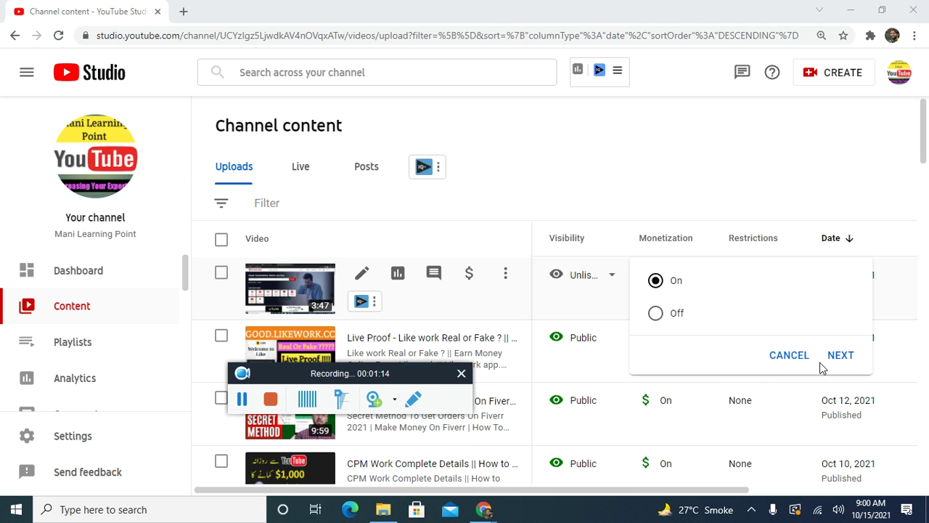
click(841, 361)
click(841, 355)
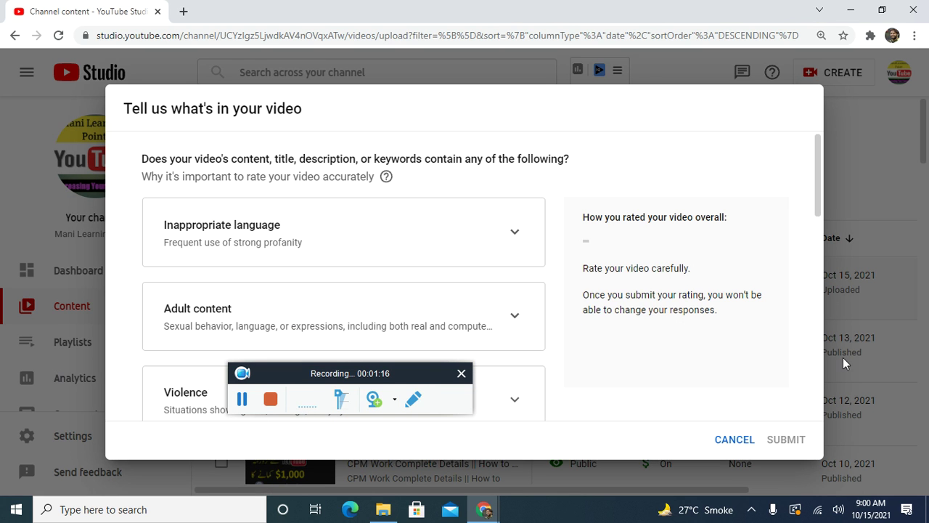
Review the questionnaire's content categories through to the end, expanding the Inappropriate language and Adult content options
drag(381, 371, 587, 98)
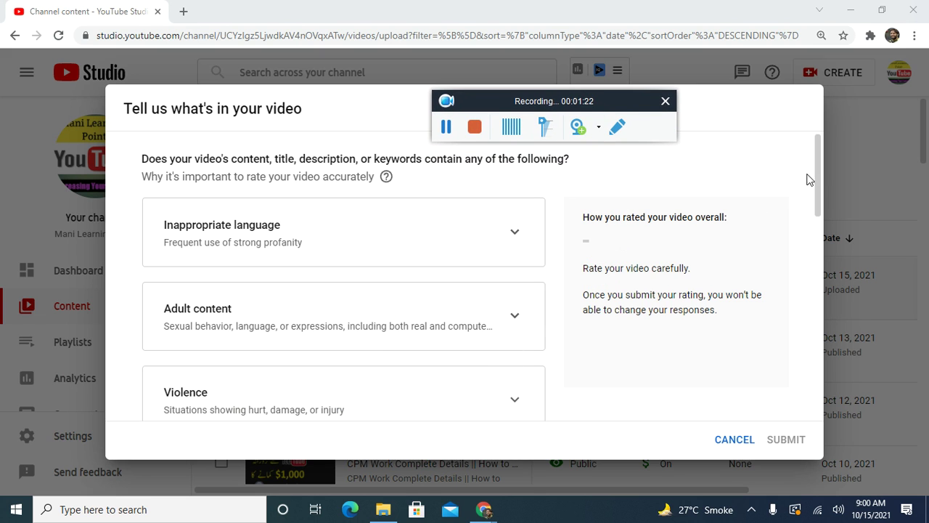
drag(821, 171, 821, 183)
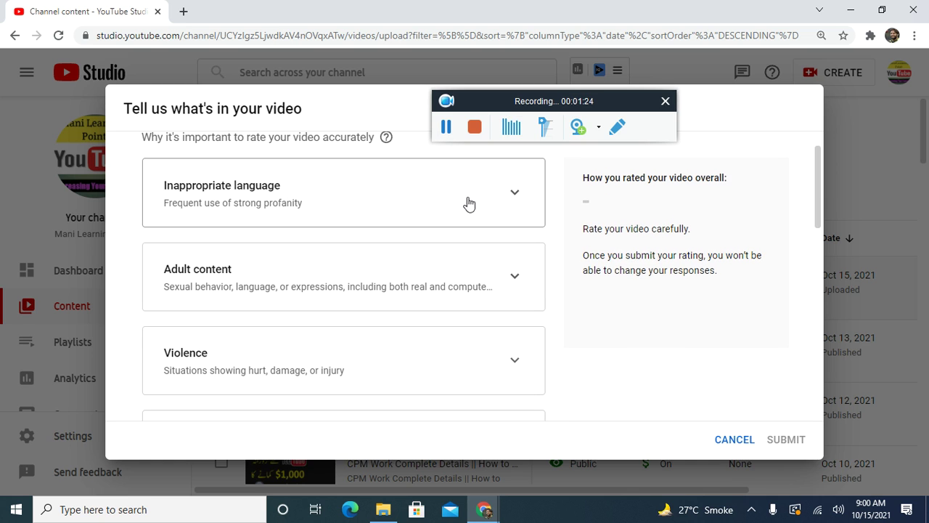
click(513, 191)
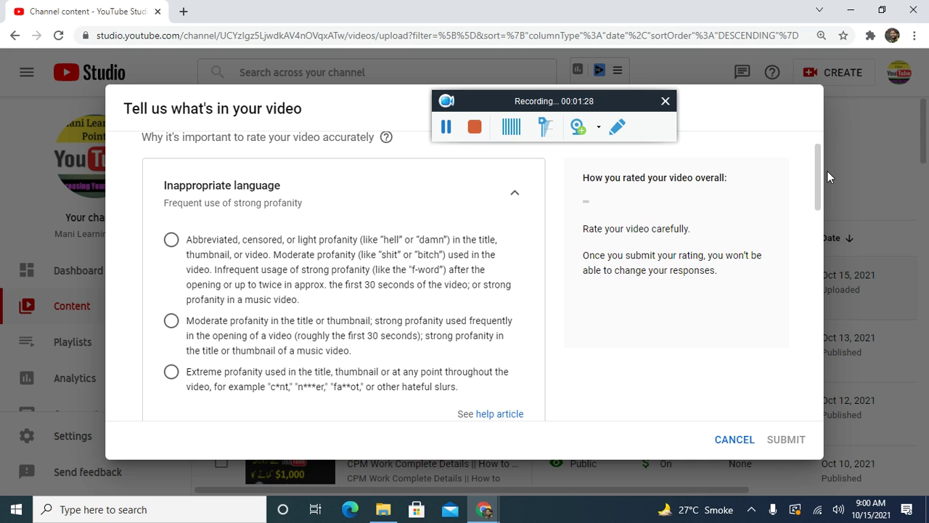
drag(818, 177, 818, 239)
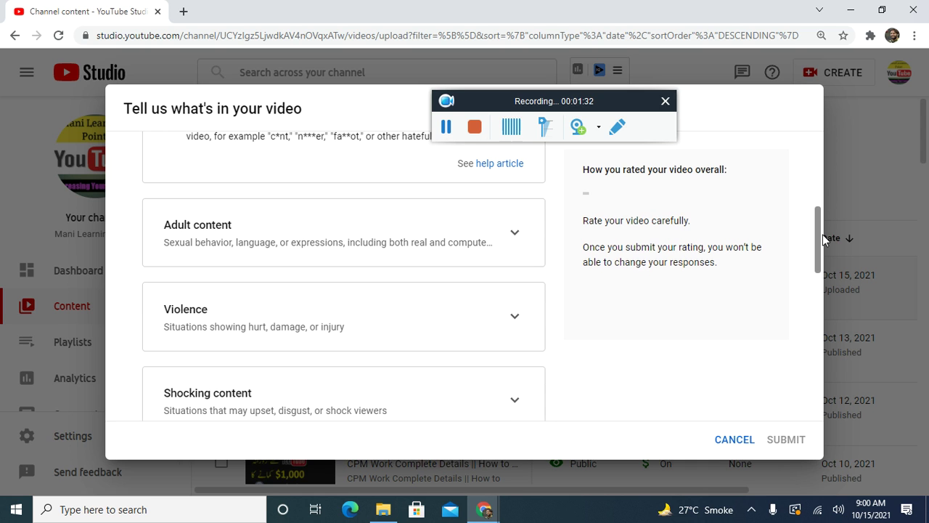
click(512, 230)
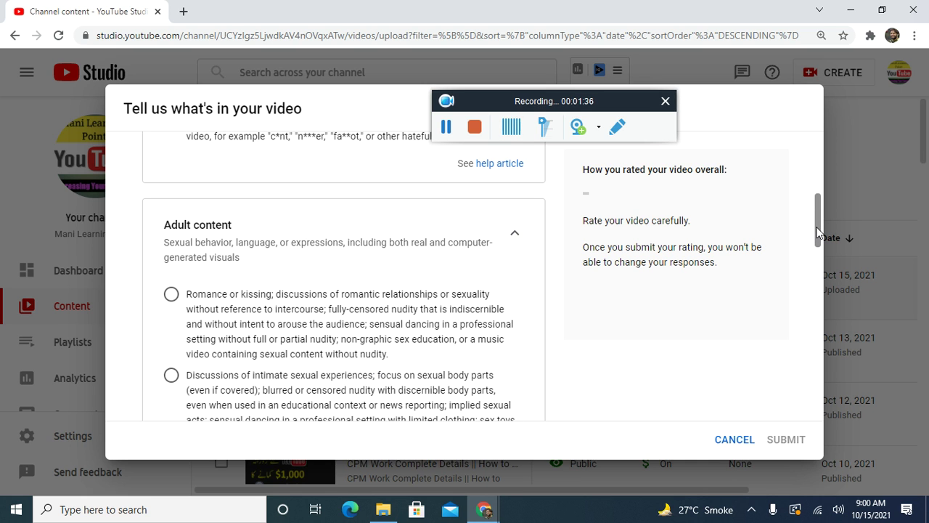
drag(815, 230, 824, 256)
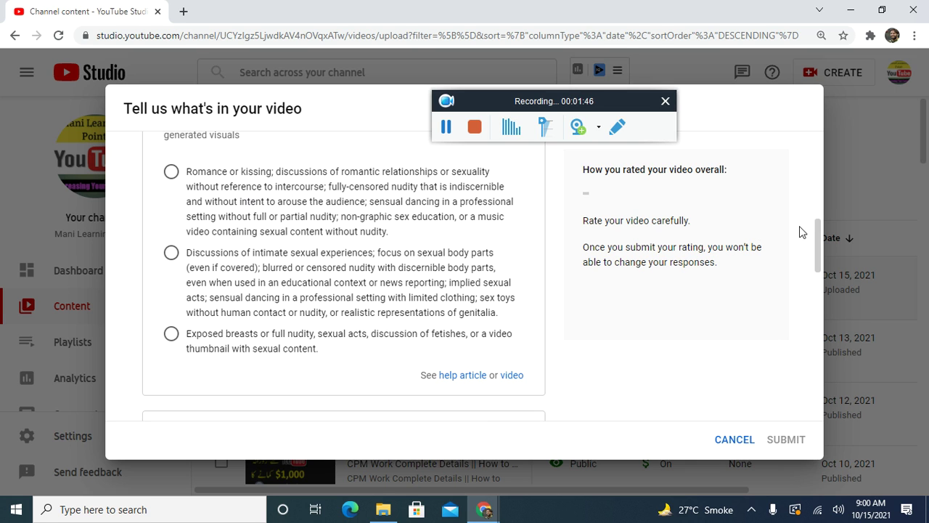
drag(819, 231, 817, 240)
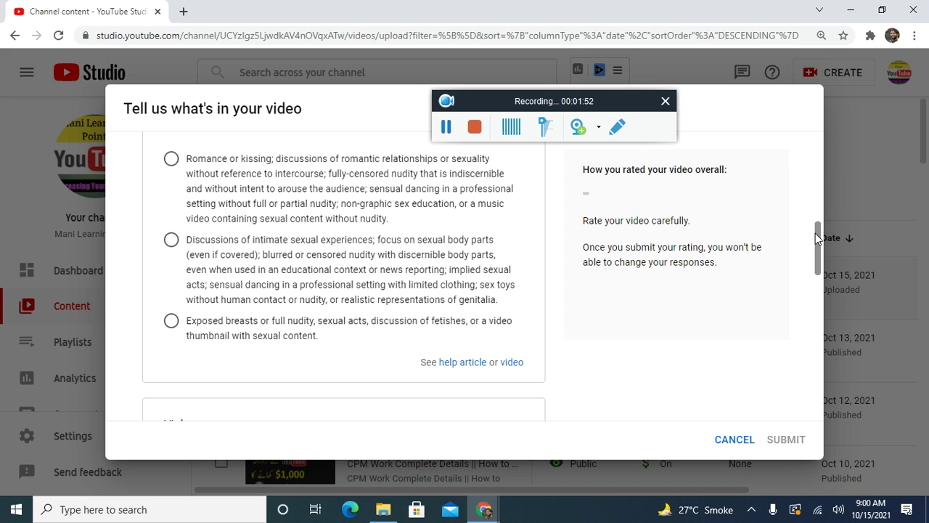
drag(817, 239, 816, 277)
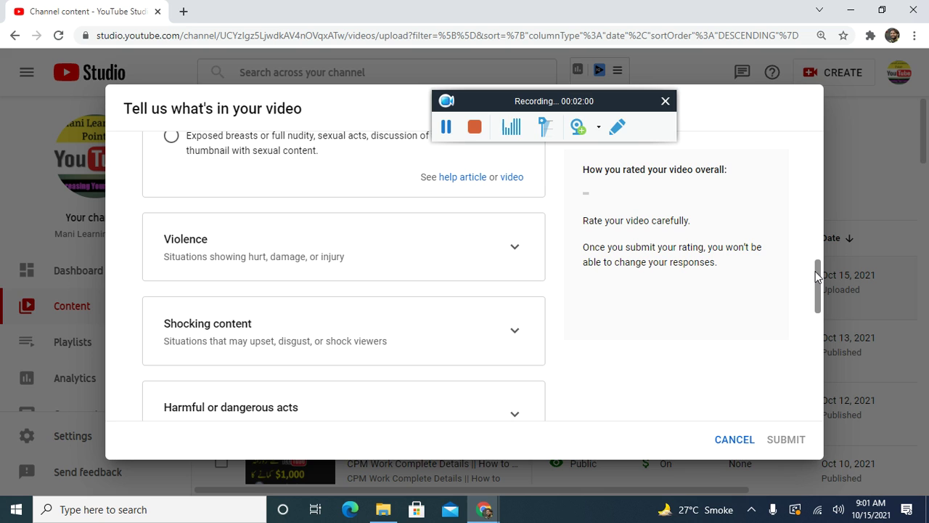
drag(816, 276, 819, 372)
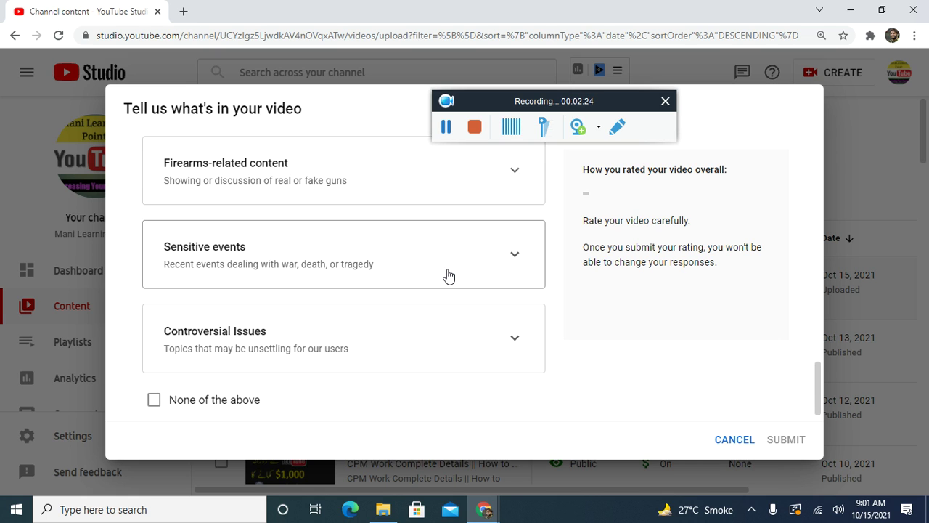
Declare that the video contains none of the listed content by selecting "None of the above"
drag(534, 94, 384, 109)
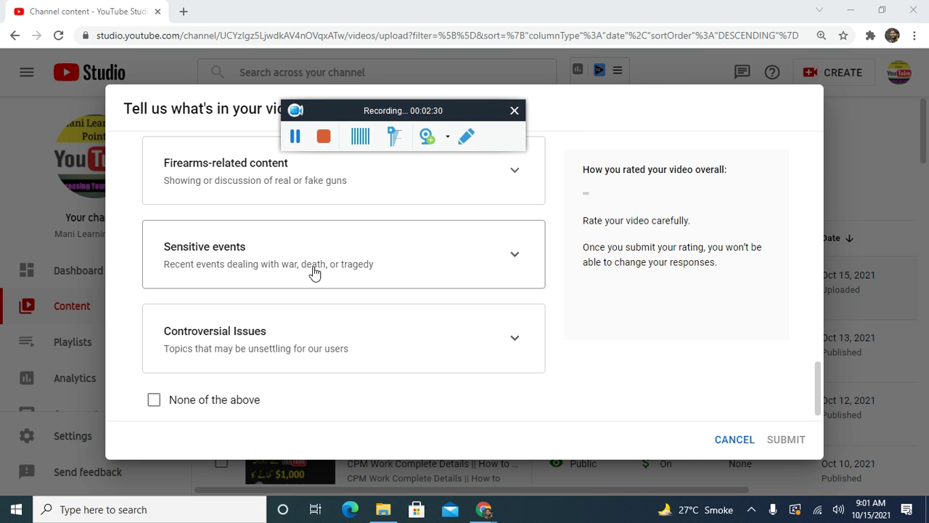
click(468, 144)
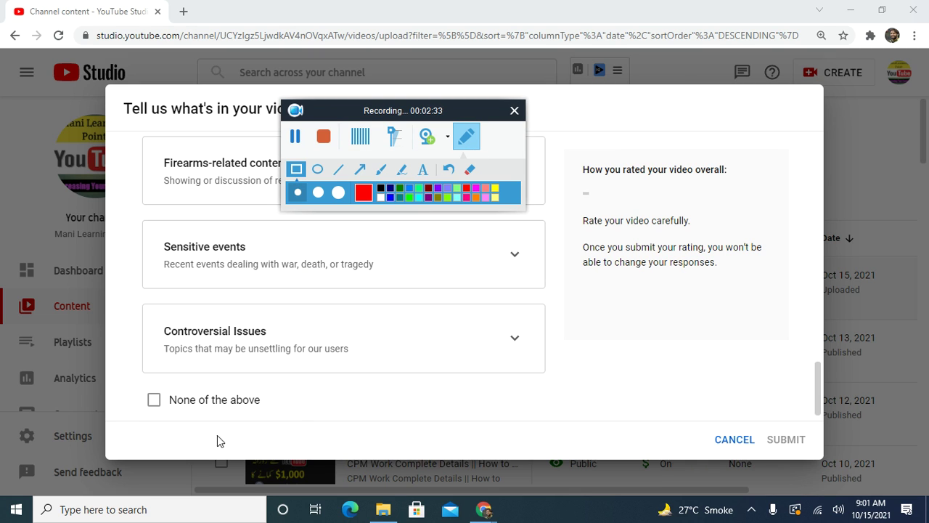
mouse_move(133, 381)
mouse_down()
mouse_move(232, 429)
mouse_move(284, 433)
mouse_up()
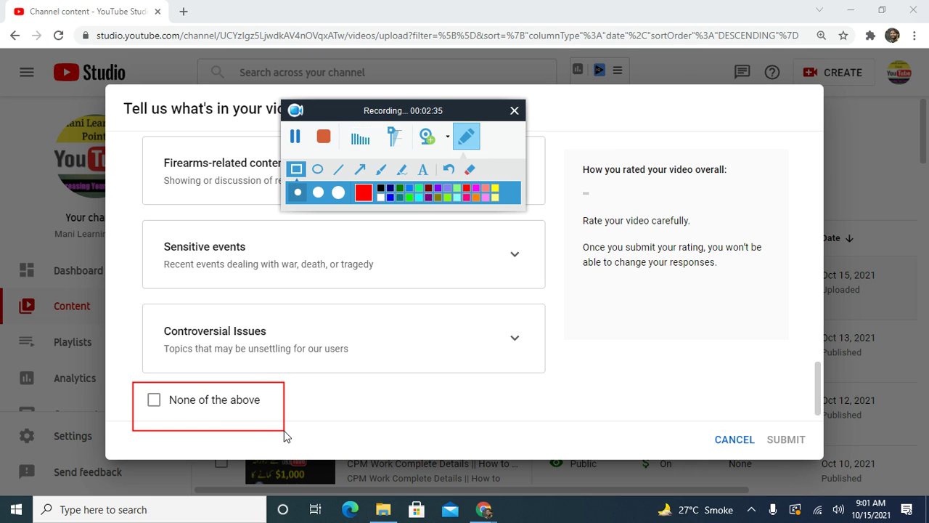
click(466, 140)
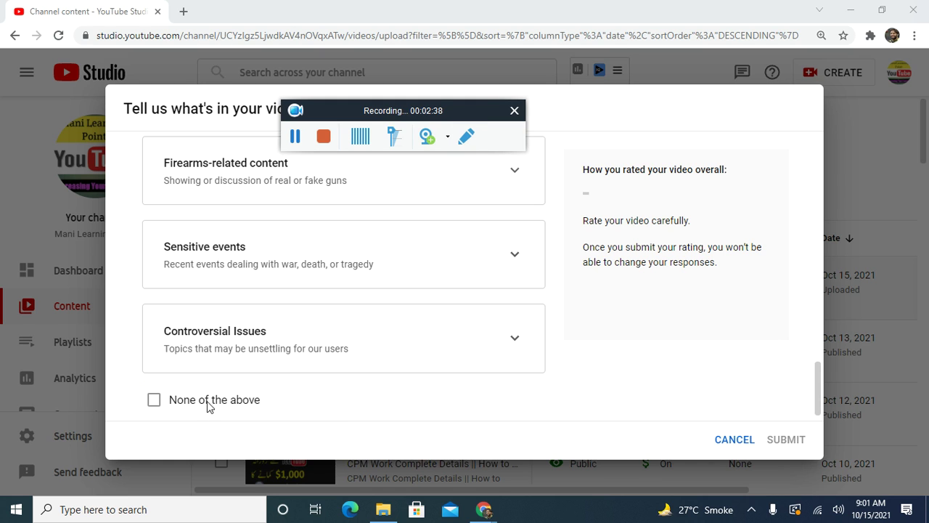
click(153, 401)
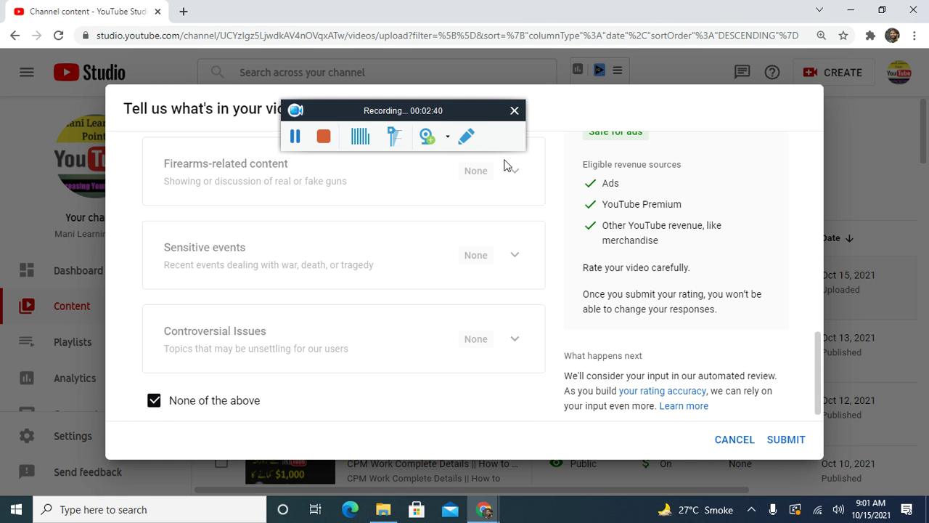
Review the overall rating summary, submit the content rating, and check the Tasktok video's monetization status
drag(819, 357, 639, 174)
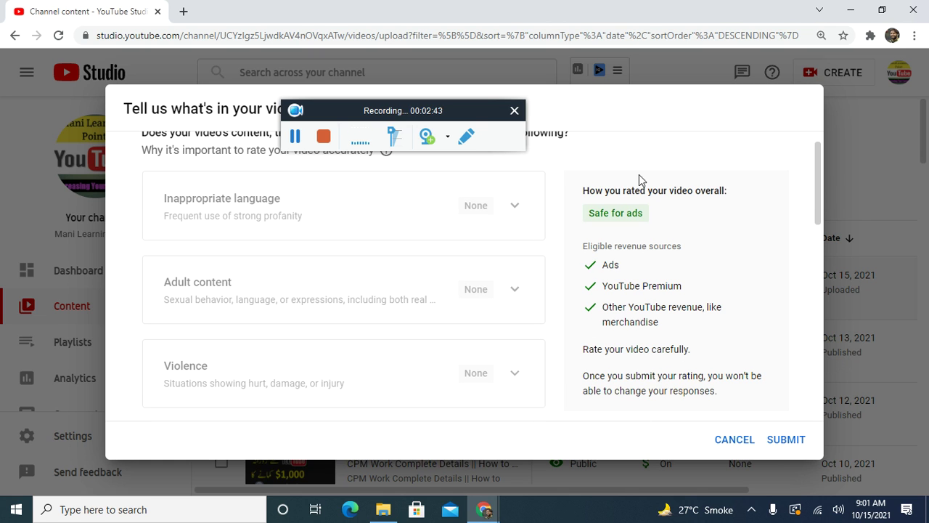
click(467, 137)
drag(569, 184, 724, 345)
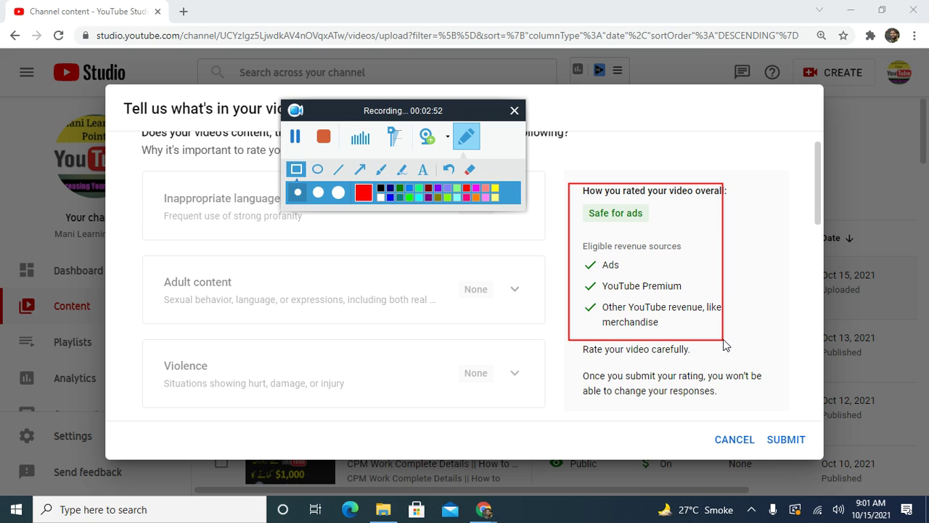
click(465, 142)
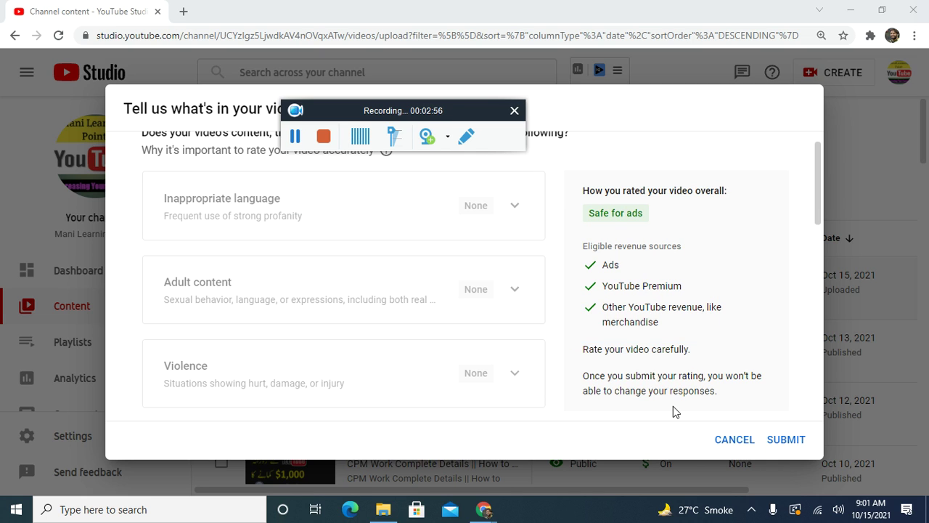
click(466, 136)
mouse_move(755, 411)
mouse_down()
mouse_move(773, 449)
mouse_move(812, 466)
mouse_move(815, 459)
mouse_up()
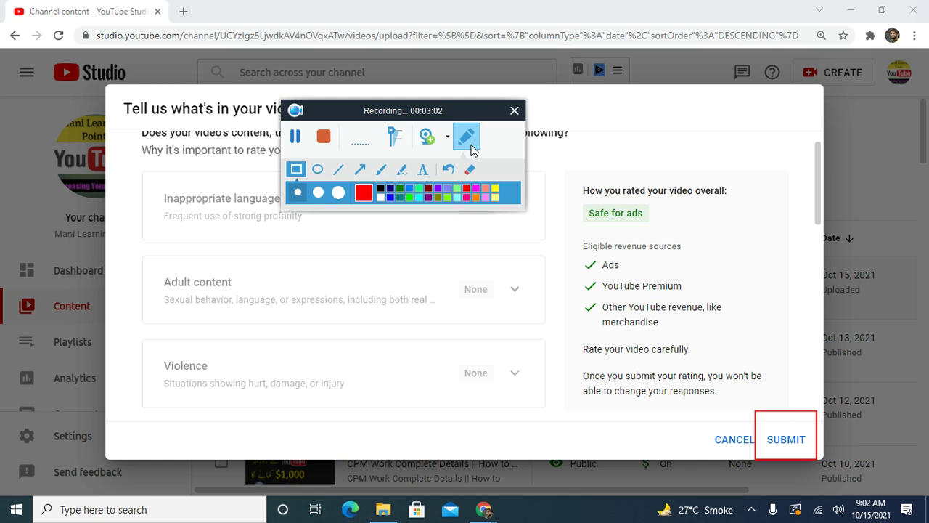
click(468, 144)
click(786, 440)
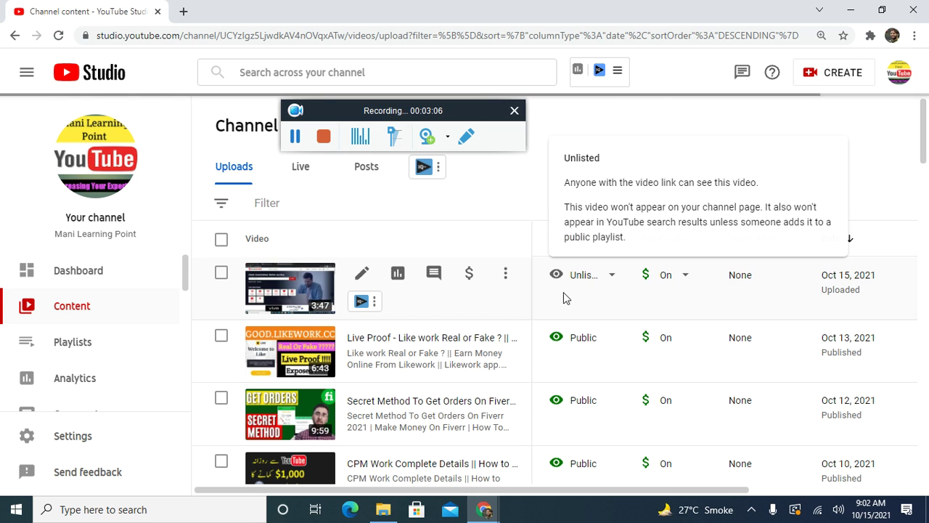
mouse_move(678, 273)
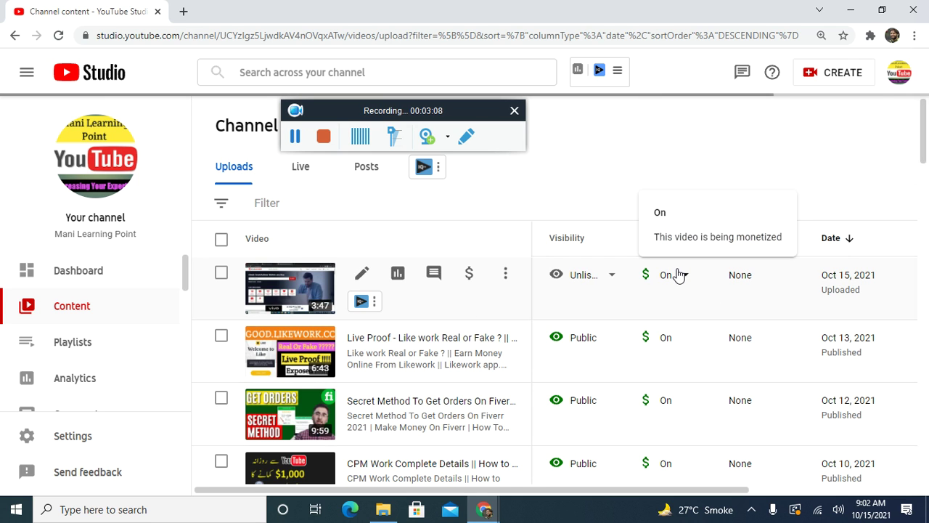